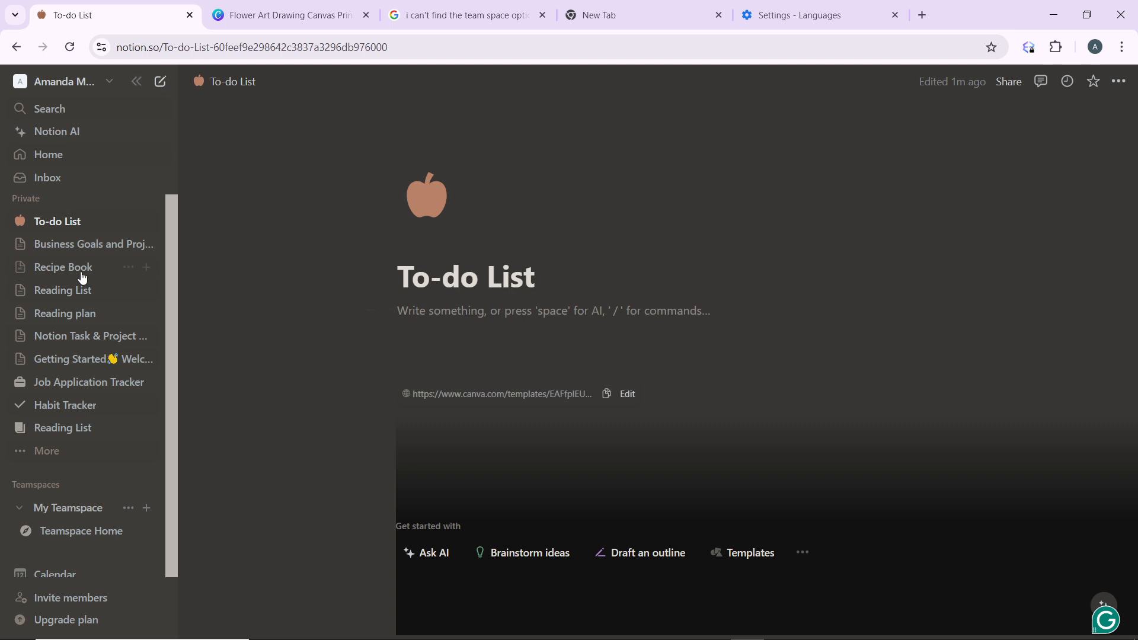
Step: Open the Notion Task & Project Manager page and add a new project named "Data Base" to the Projects board
{"action": "left_click", "coordinate": [115, 336]}
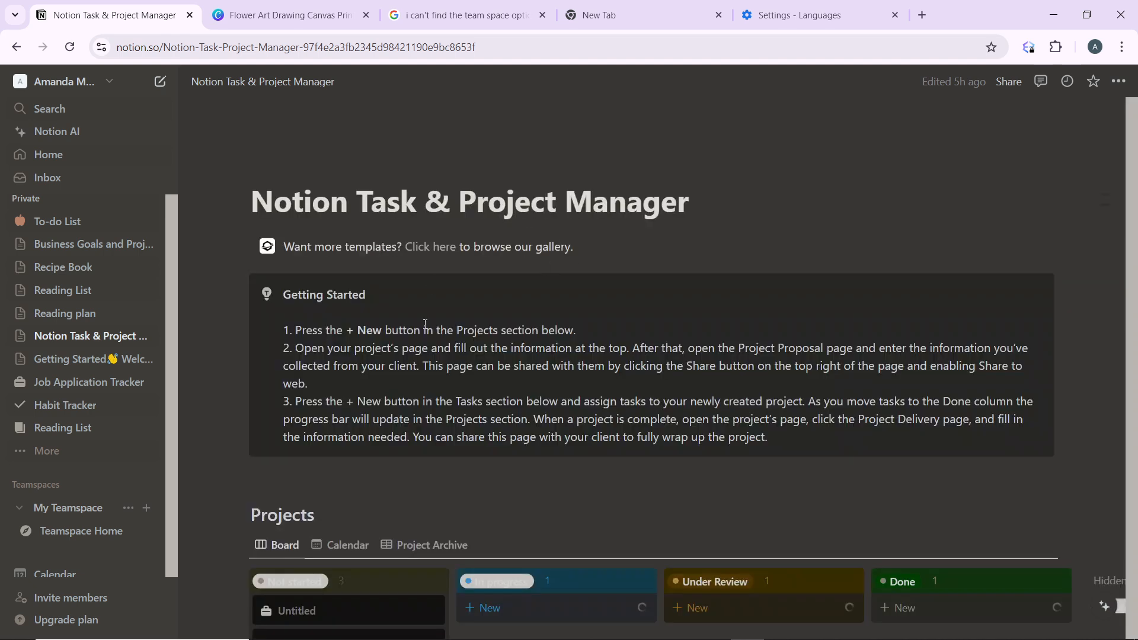
{"action": "scroll", "coordinate": [653, 356], "scroll_direction": "down", "scroll_amount": 5}
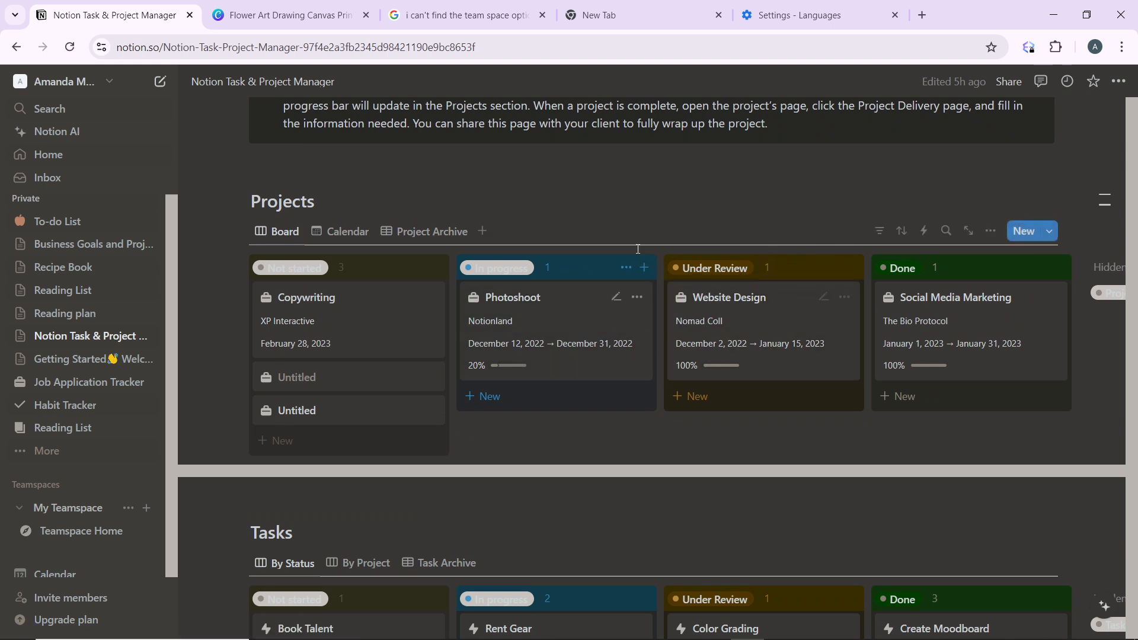
{"action": "left_click", "coordinate": [1020, 238]}
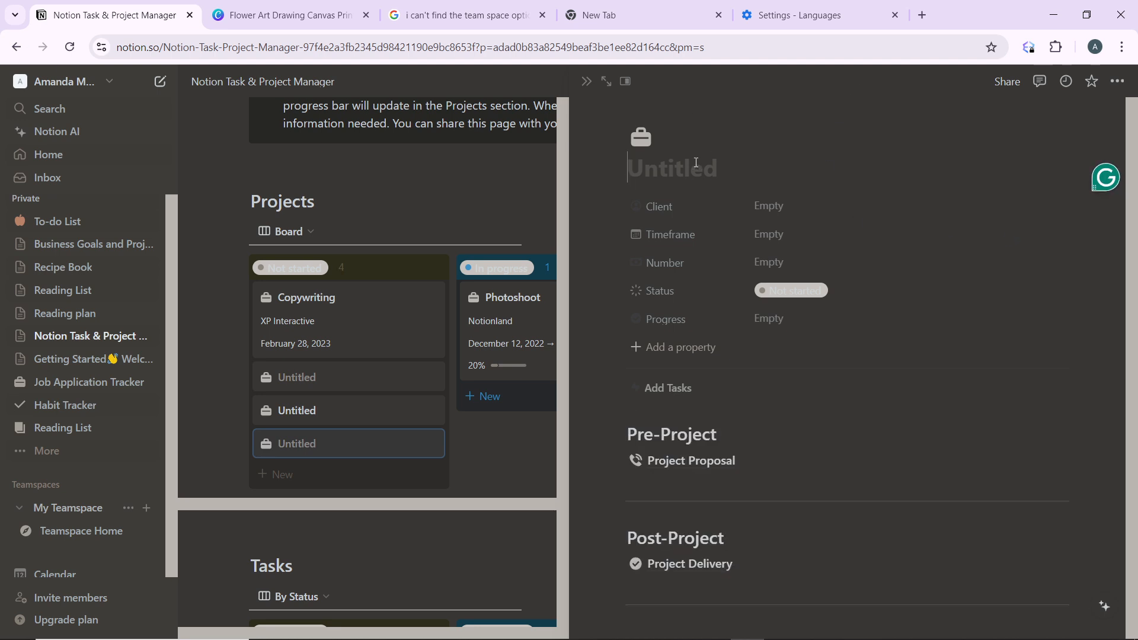
{"action": "type", "text": "D"}
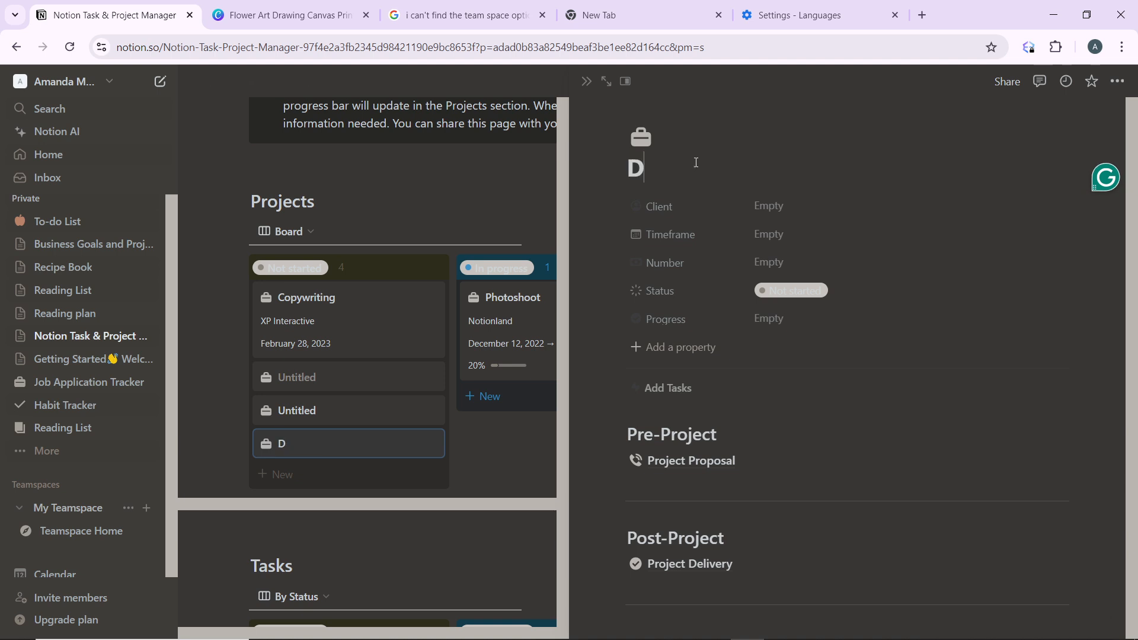
{"action": "type", "text": "ata Base"}
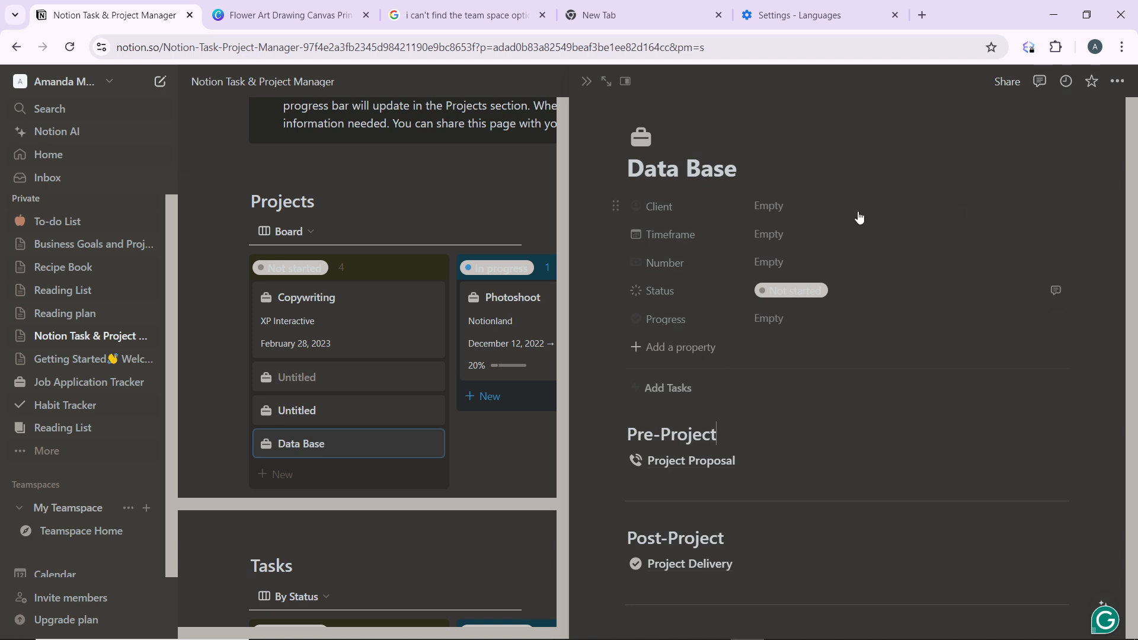
Step: Review the Data Base project's properties, pre- and post-project sections and page options, and close the project page
{"action": "scroll", "coordinate": [877, 331], "scroll_direction": "down", "scroll_amount": 2}
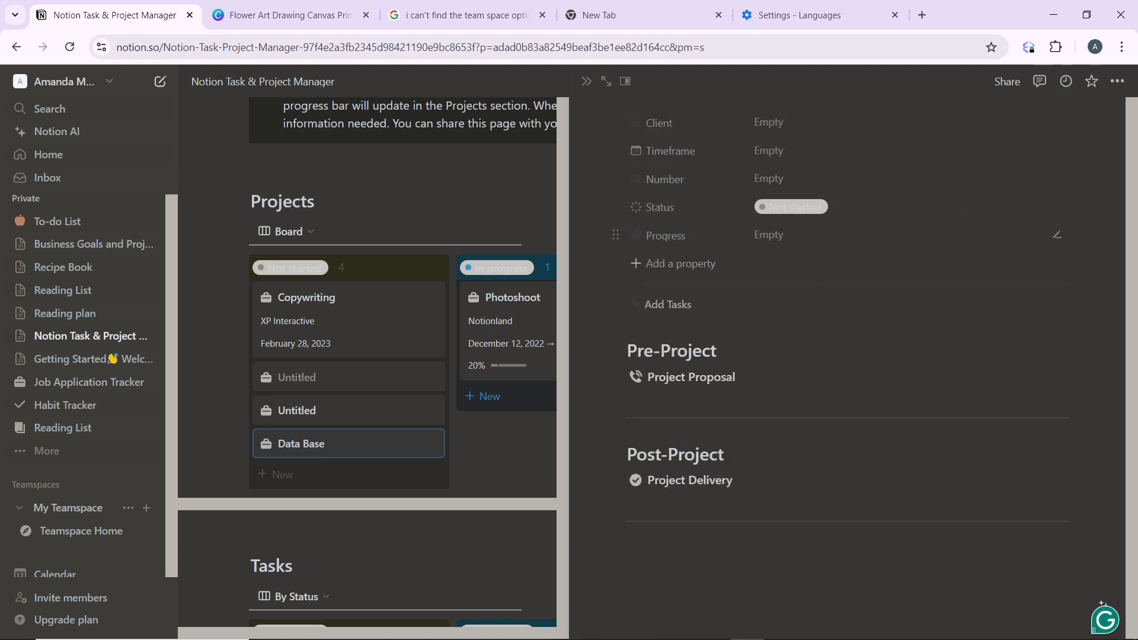
{"action": "scroll", "coordinate": [877, 331], "scroll_direction": "up", "scroll_amount": 2}
{"action": "scroll", "coordinate": [876, 330], "scroll_direction": "down", "scroll_amount": 2}
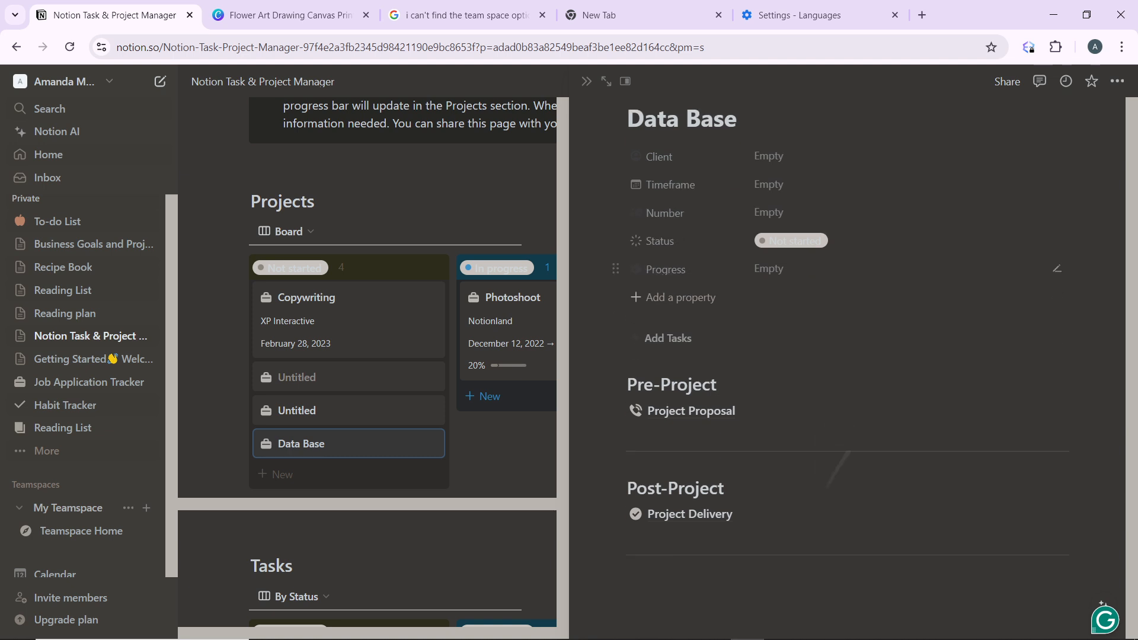
{"action": "scroll", "coordinate": [876, 331], "scroll_direction": "up", "scroll_amount": 2}
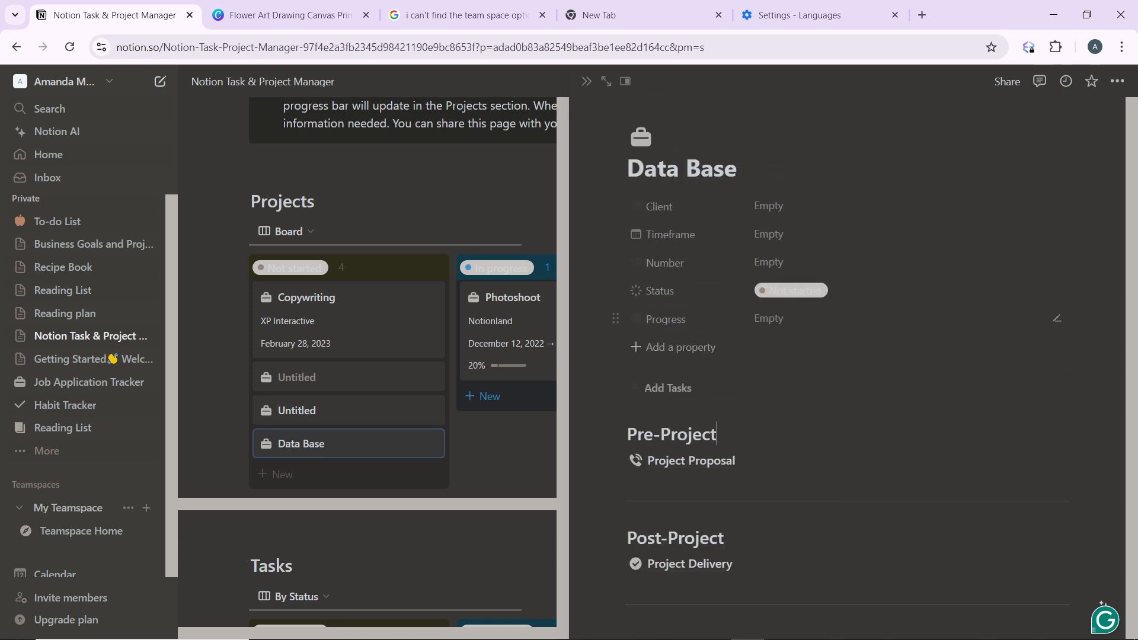
{"action": "left_click", "coordinate": [840, 442]}
{"action": "left_click", "coordinate": [1118, 82]}
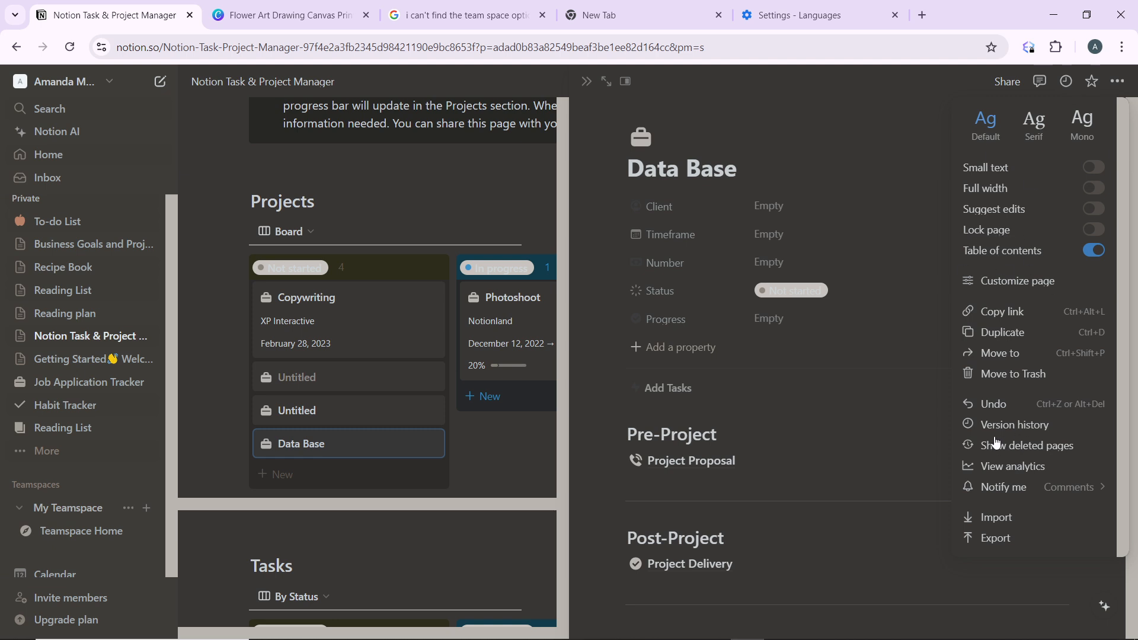
{"action": "left_click", "coordinate": [907, 454]}
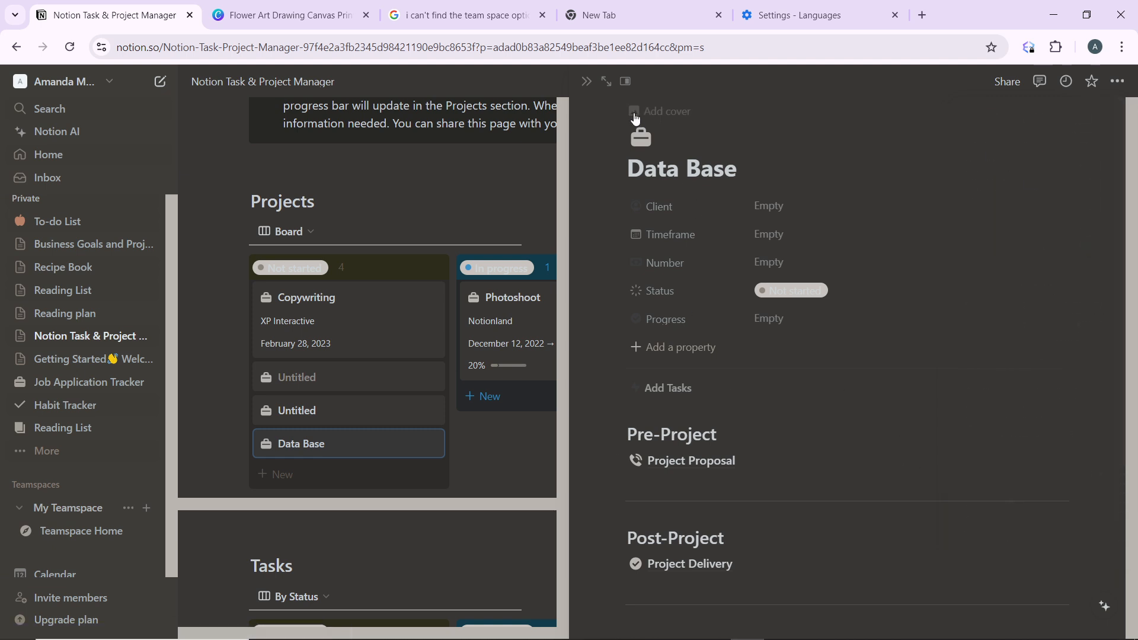
{"action": "left_click", "coordinate": [585, 83]}
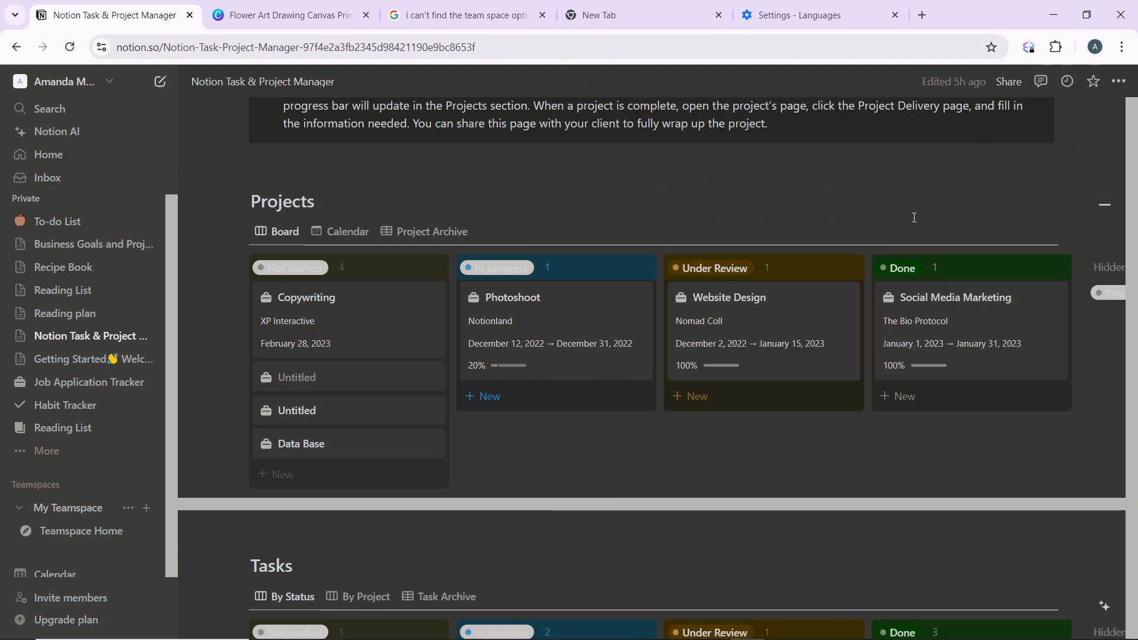
Step: Examine the Projects and Tasks boards, the templates available for Projects, and the page's outline links to both sections
{"action": "scroll", "coordinate": [833, 383], "scroll_direction": "down", "scroll_amount": 6}
{"action": "scroll", "coordinate": [652, 356], "scroll_direction": "up", "scroll_amount": 6}
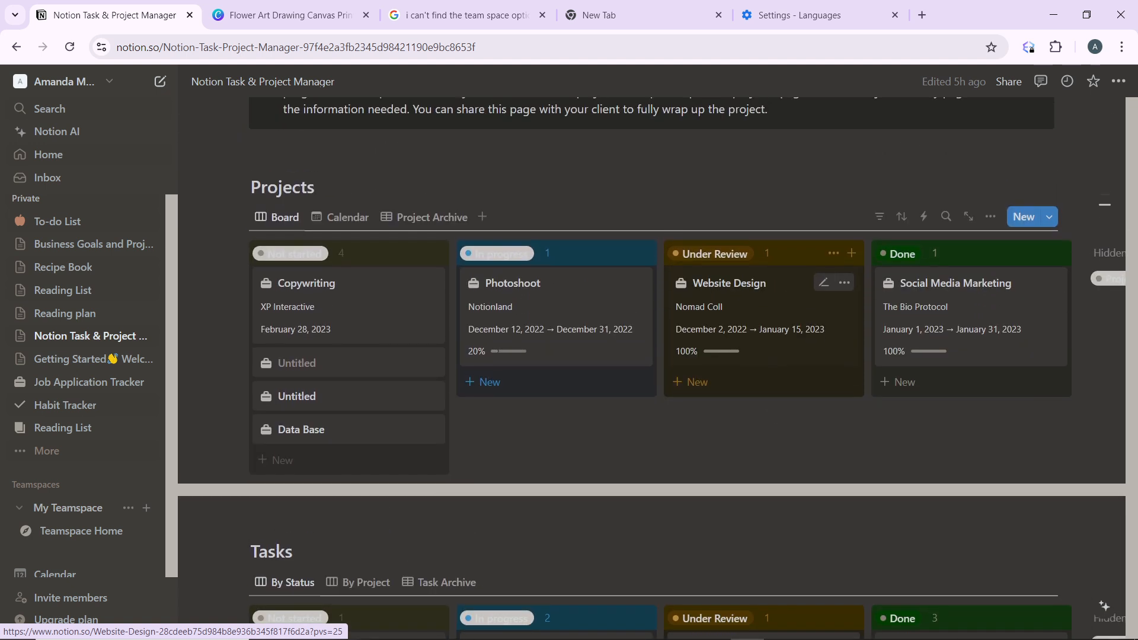
{"action": "scroll", "coordinate": [652, 321], "scroll_direction": "right", "scroll_amount": 3}
{"action": "scroll", "coordinate": [652, 320], "scroll_direction": "left", "scroll_amount": 3}
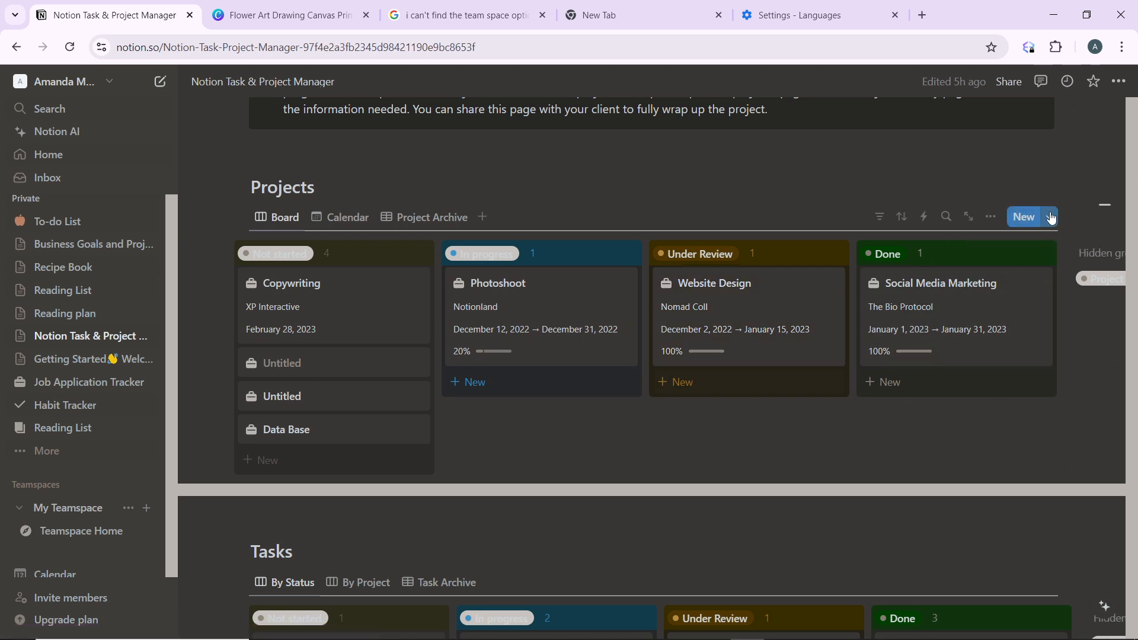
{"action": "left_click", "coordinate": [1050, 217]}
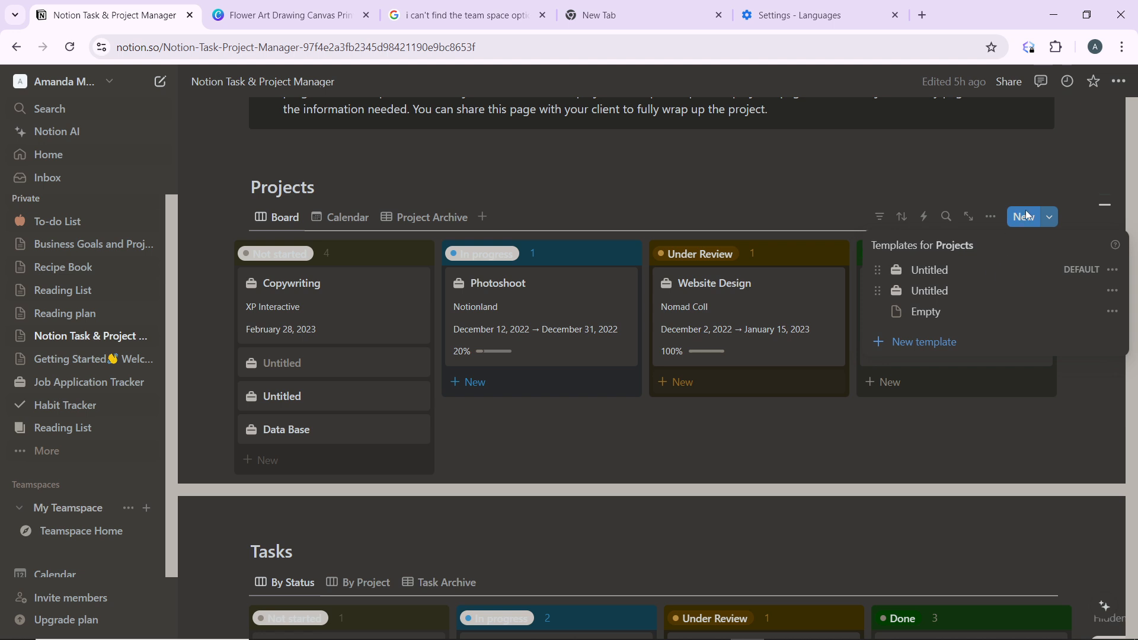
{"action": "left_click", "coordinate": [741, 225]}
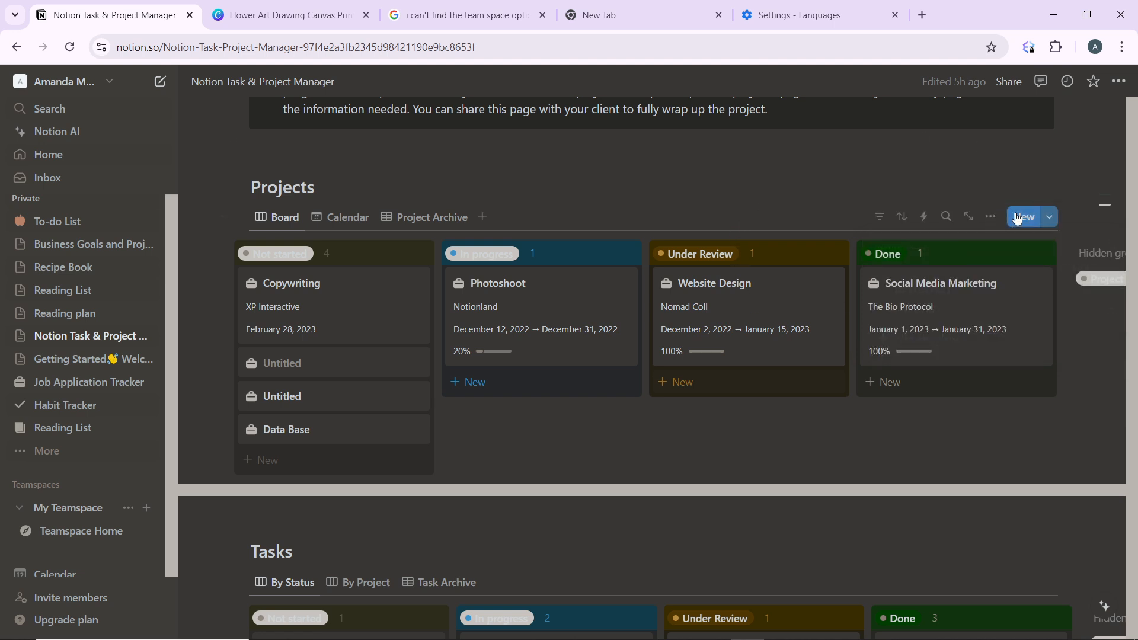
{"action": "mouse_move", "coordinate": [1106, 202]}
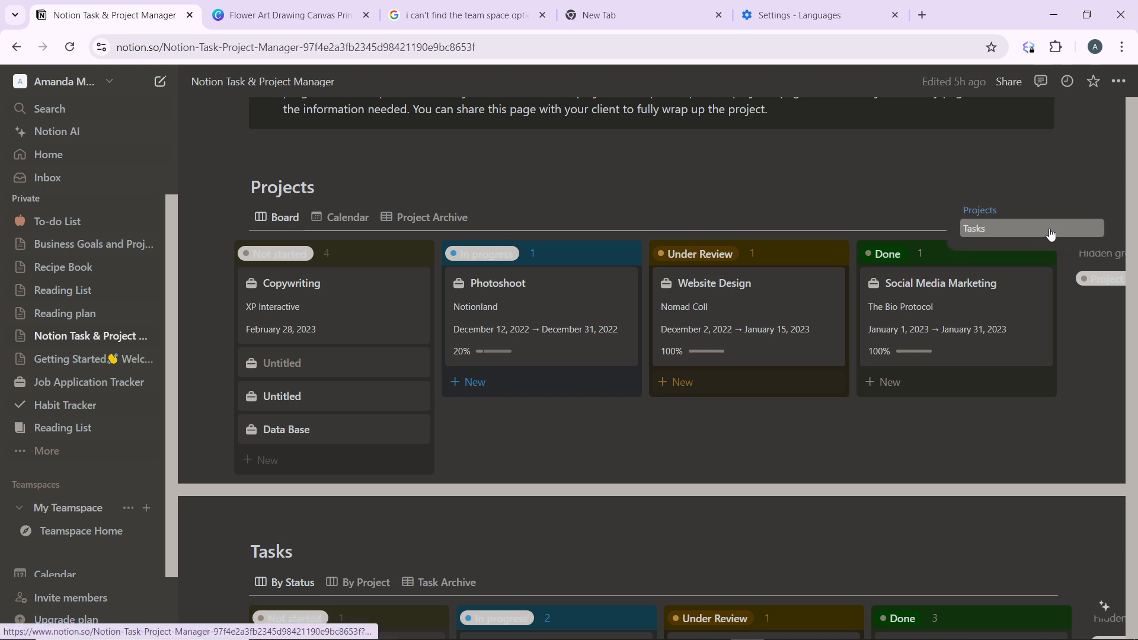
{"action": "left_click", "coordinate": [1051, 232]}
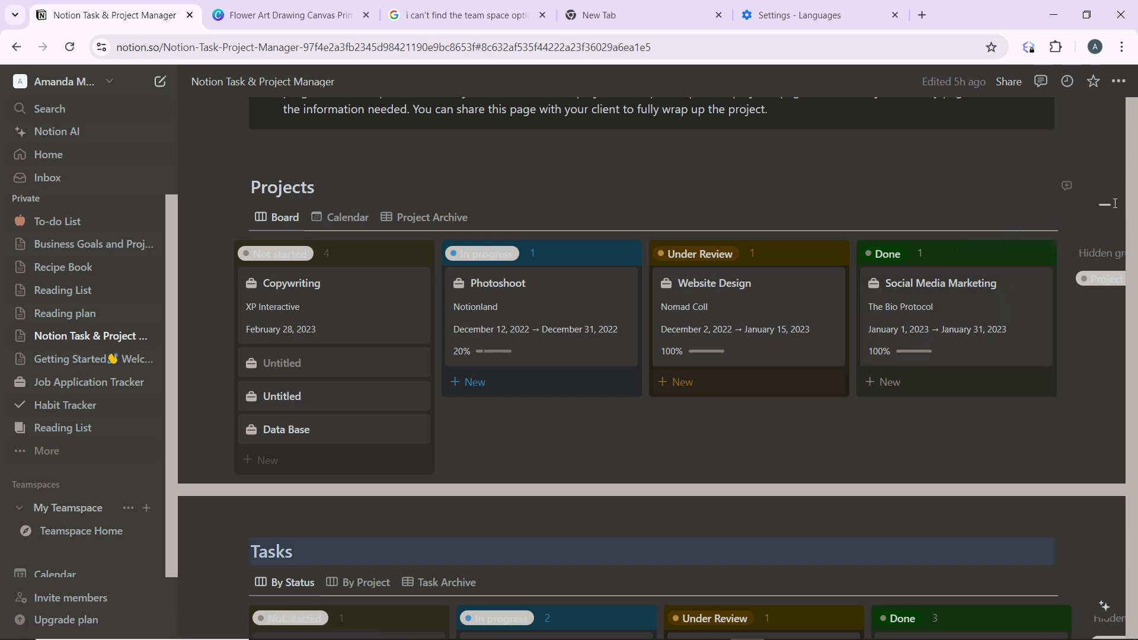
{"action": "left_click", "coordinate": [1040, 216]}
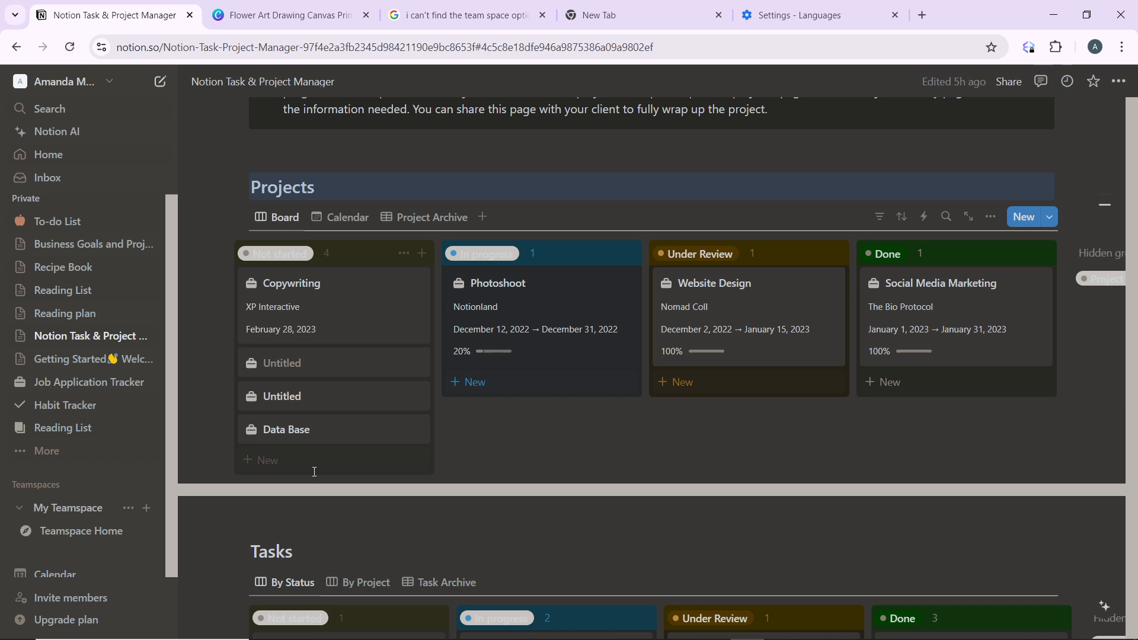
Step: Open the private To-do List page and place the text cursor in its empty body
{"action": "left_click", "coordinate": [102, 223]}
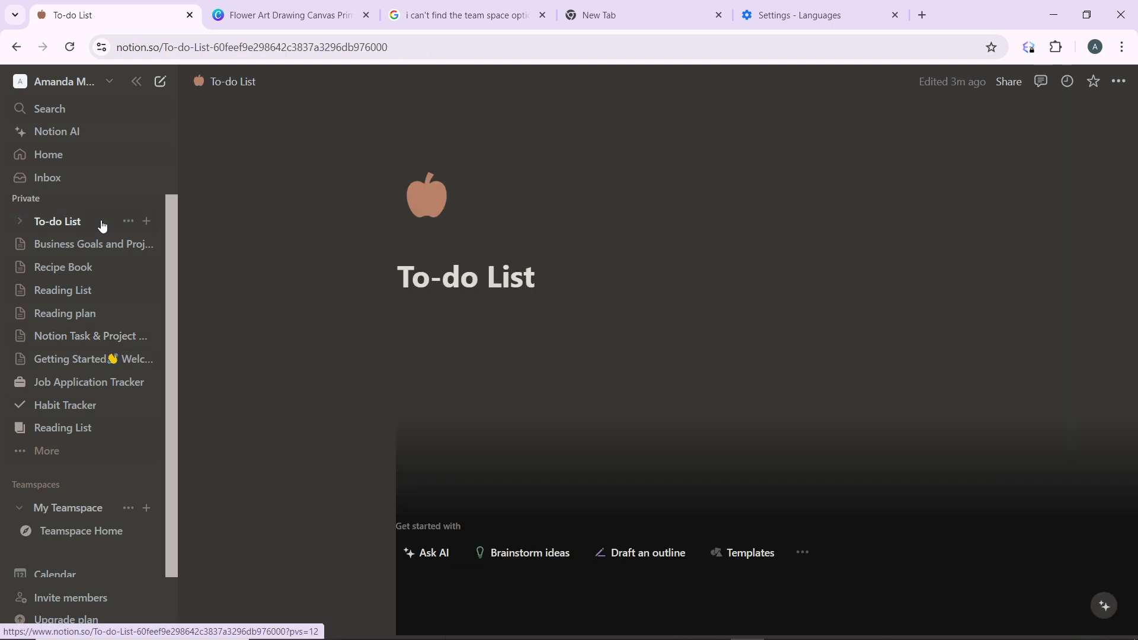
{"action": "left_click", "coordinate": [453, 338]}
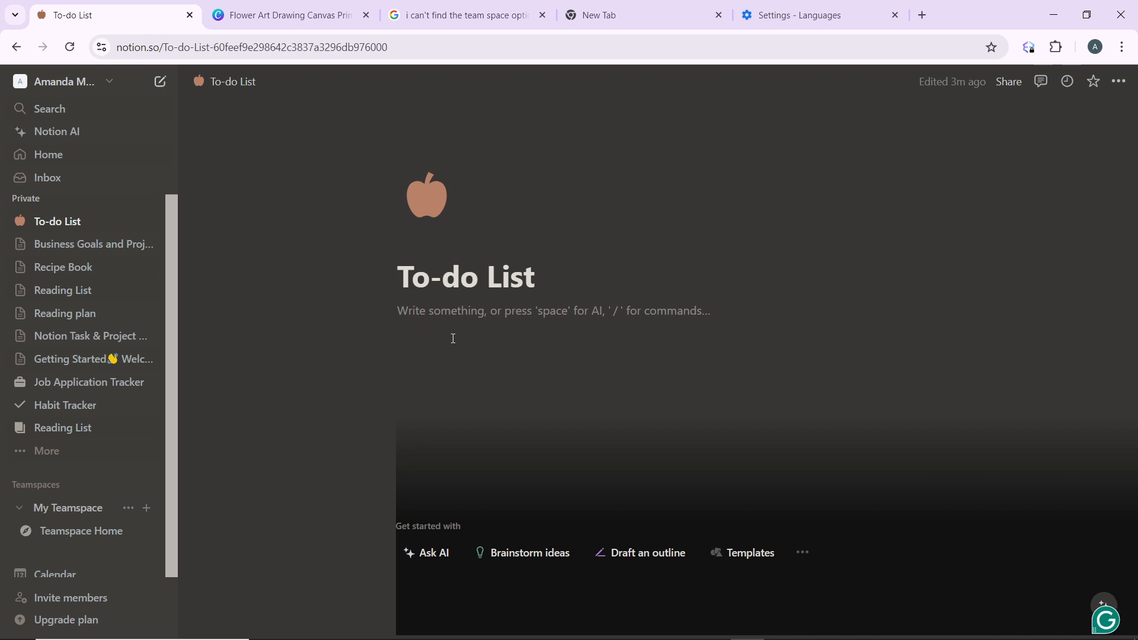
{"action": "type", "text": "/"}
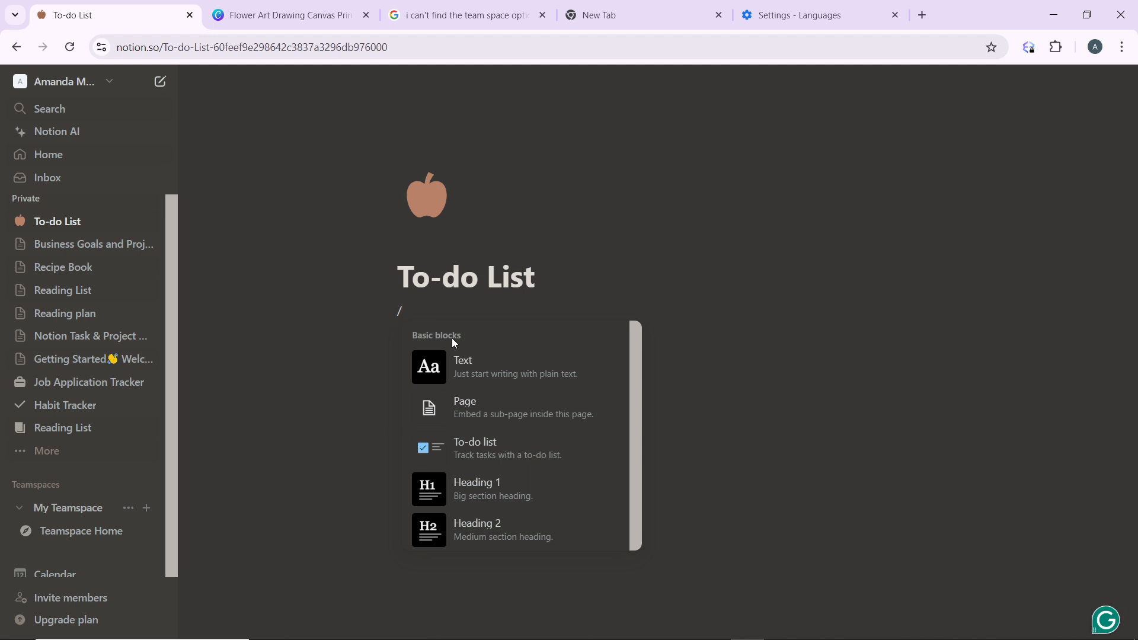
{"action": "left_click", "coordinate": [494, 445]}
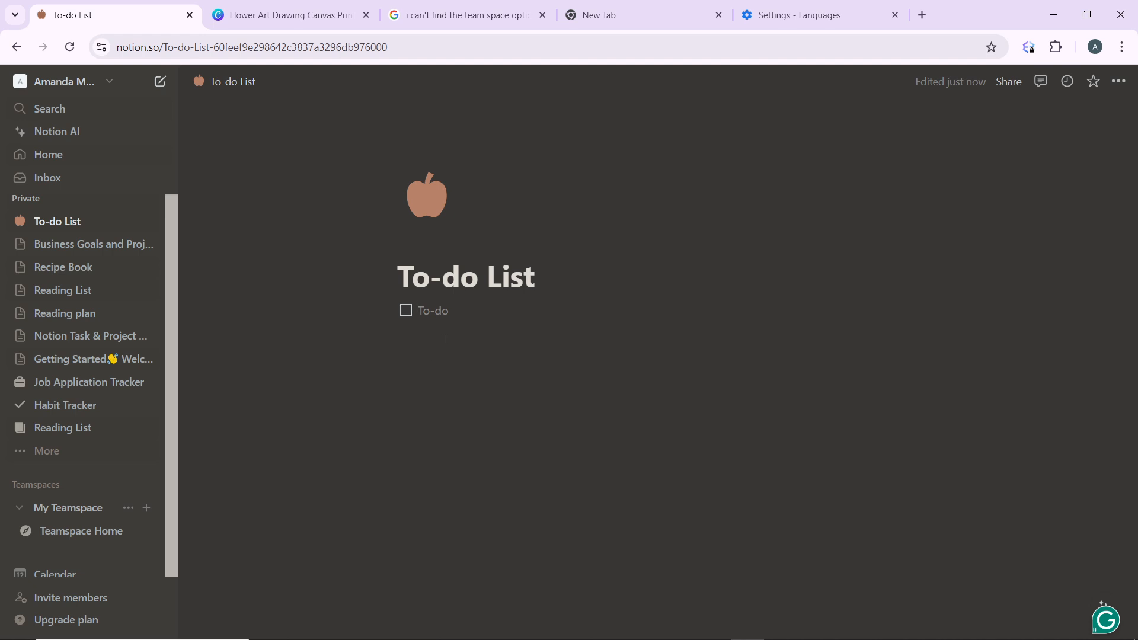
{"action": "key", "text": "BackSpace"}
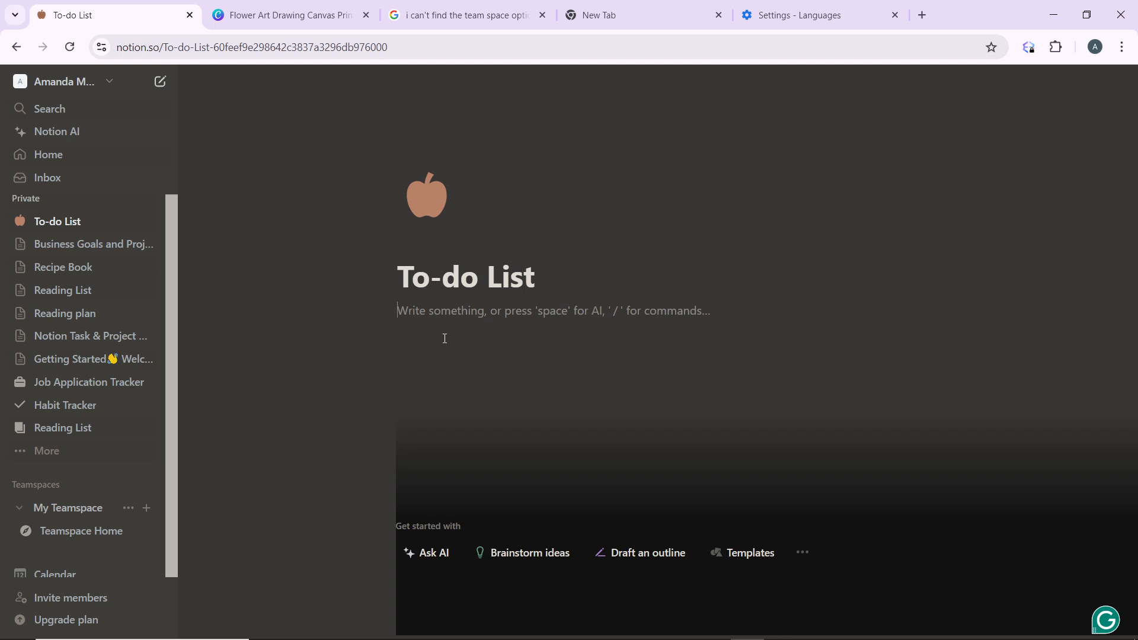
Step: Insert a to-do list block with the item "run" and begin a second item with "pra"
{"action": "type", "text": "/"}
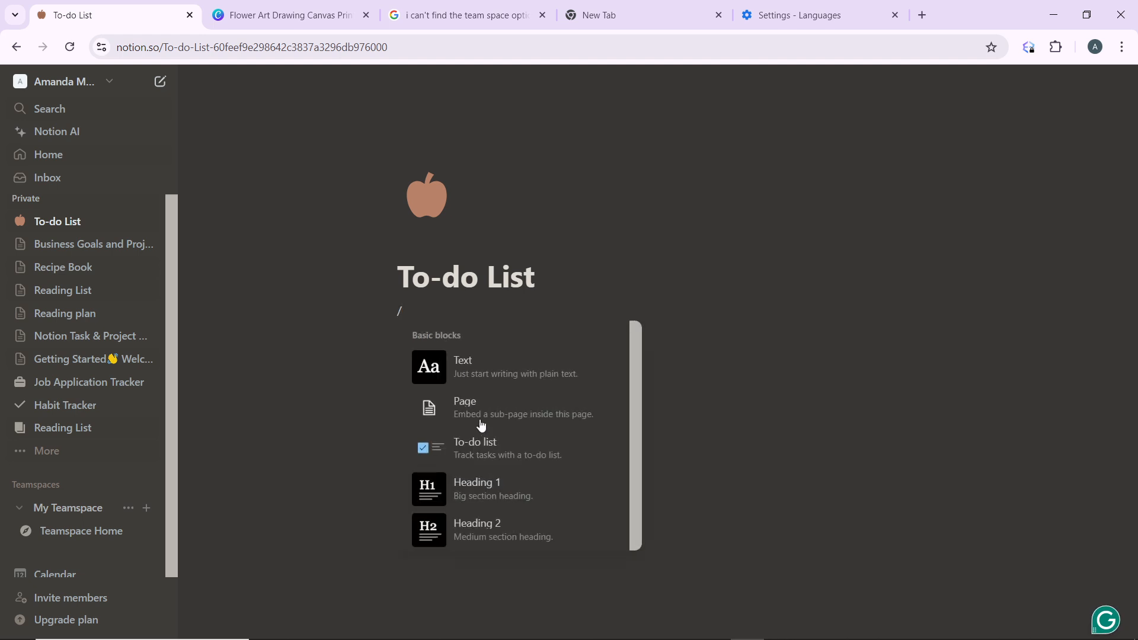
{"action": "left_click", "coordinate": [473, 443]}
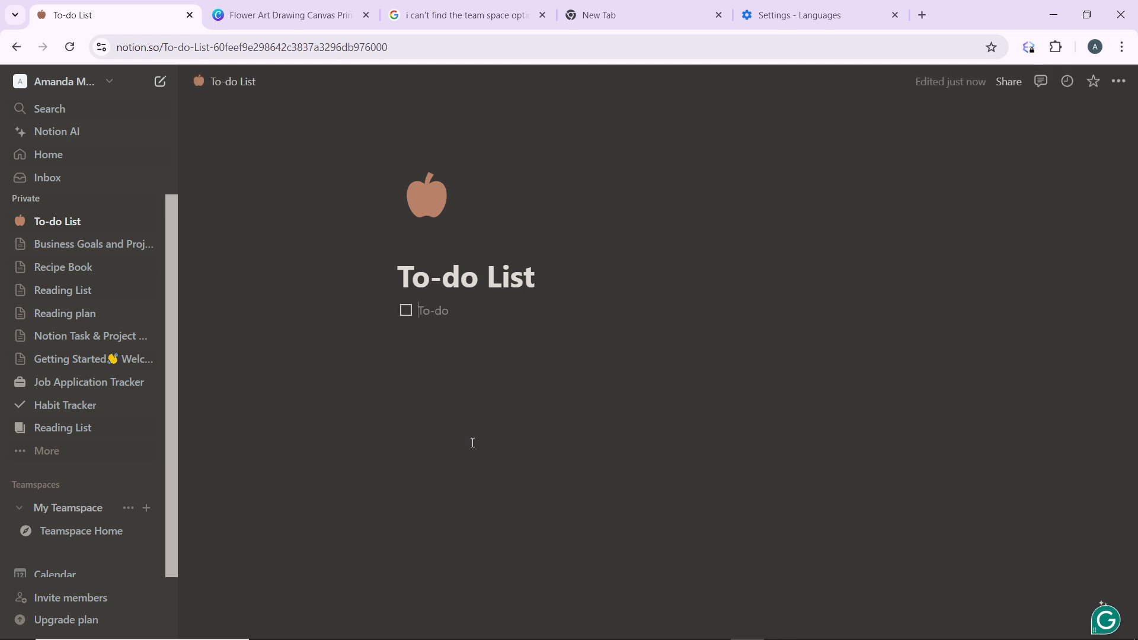
{"action": "type", "text": "run"}
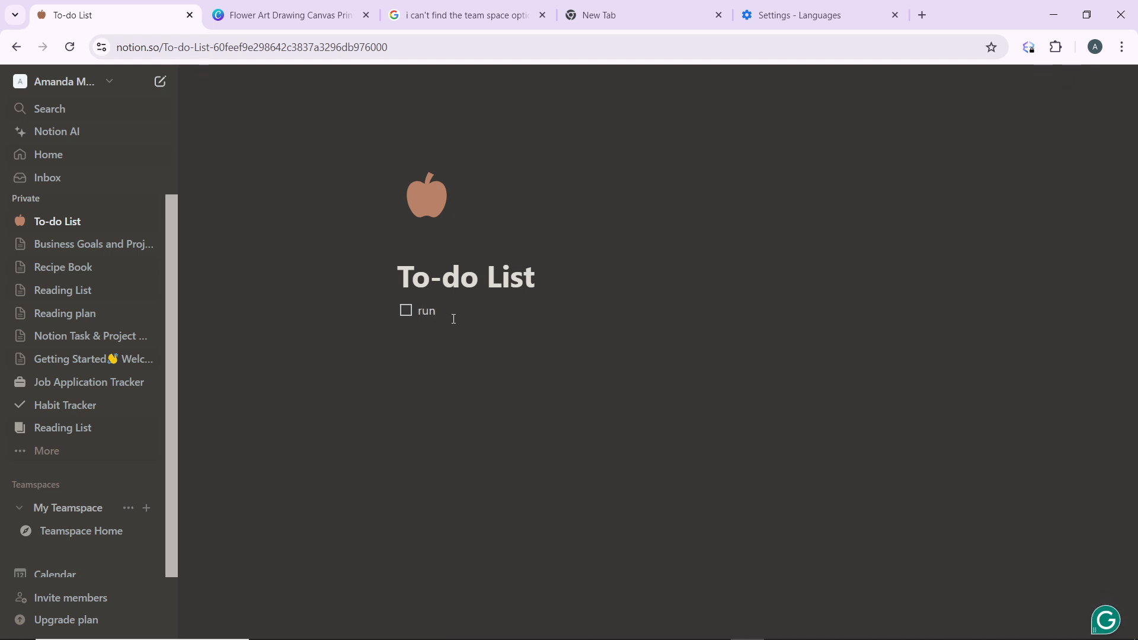
{"action": "key", "text": "Return"}
{"action": "type", "text": "pra"}
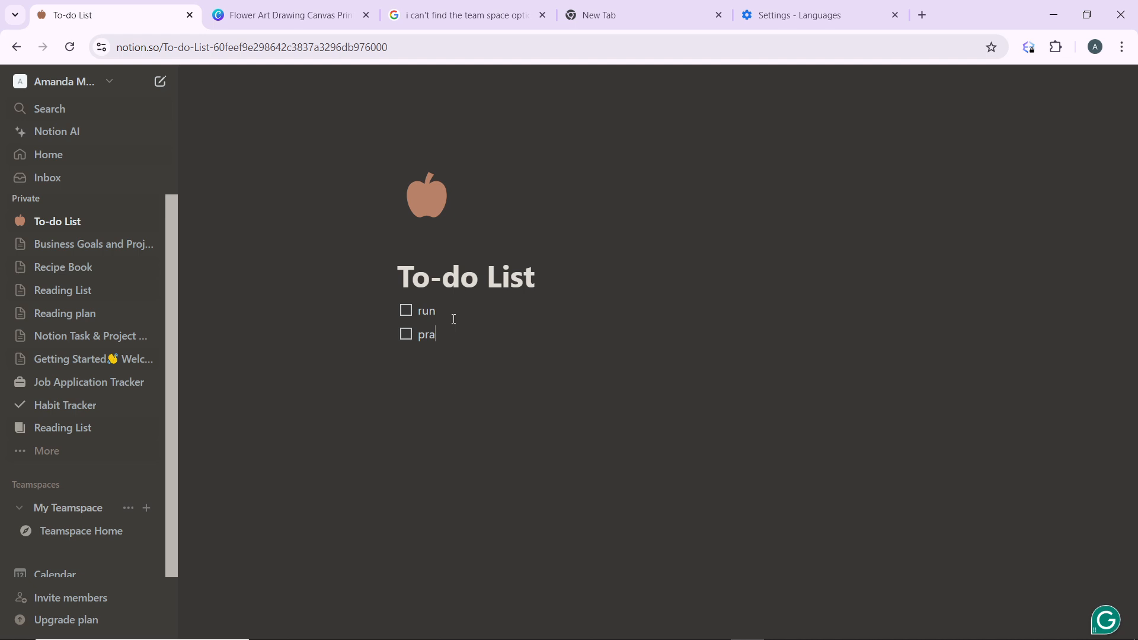